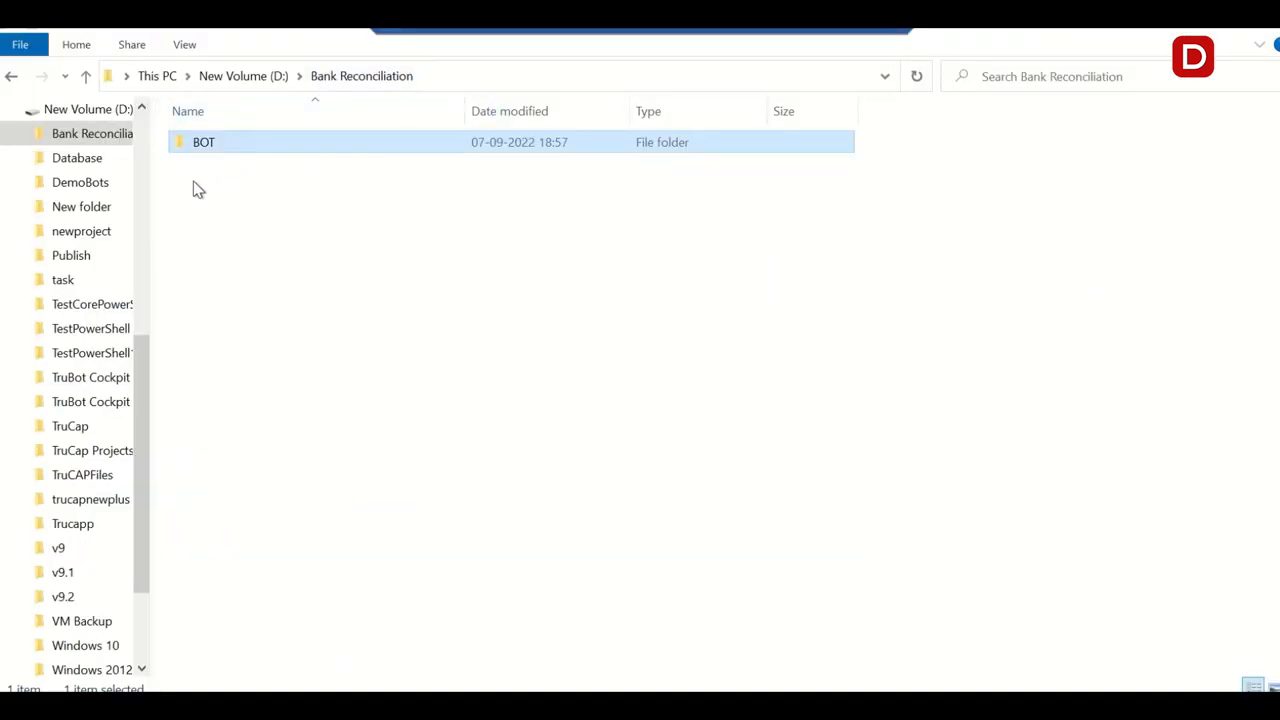
Open Bankrec_Template from the BOT > TEMPLATE folder in Excel.
double_click(203, 146)
double_click(231, 190)
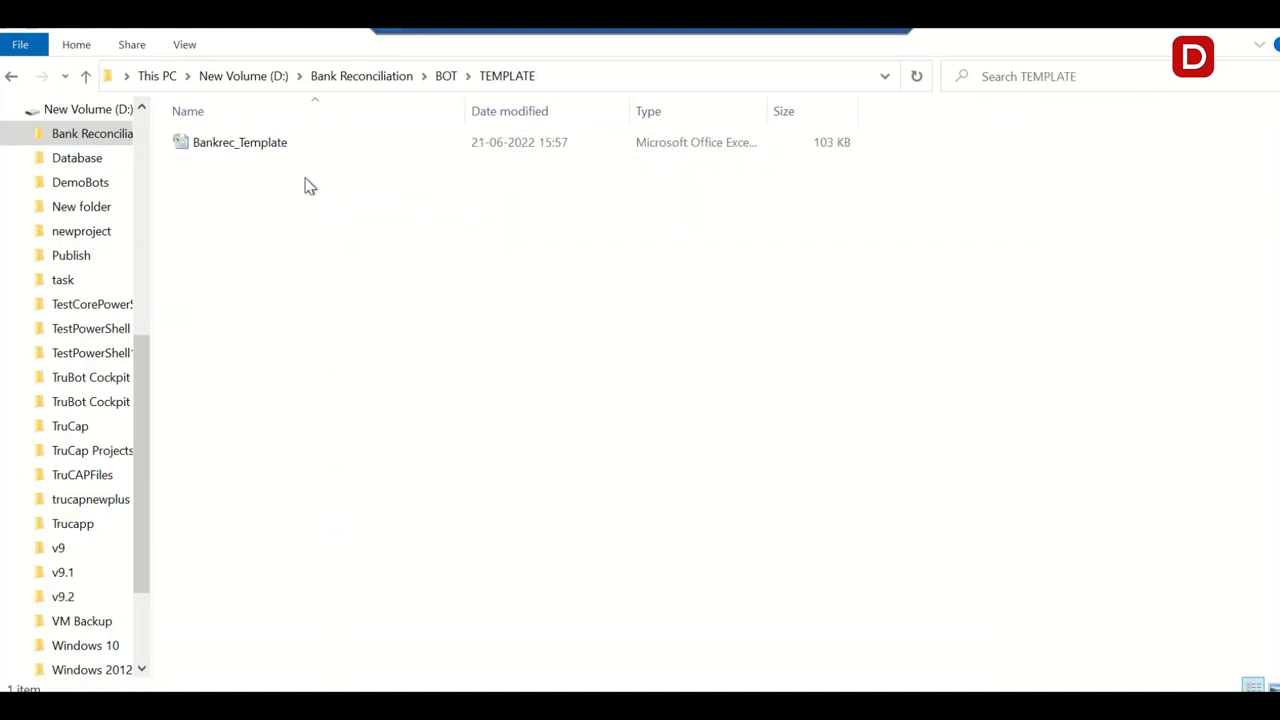
double_click(240, 142)
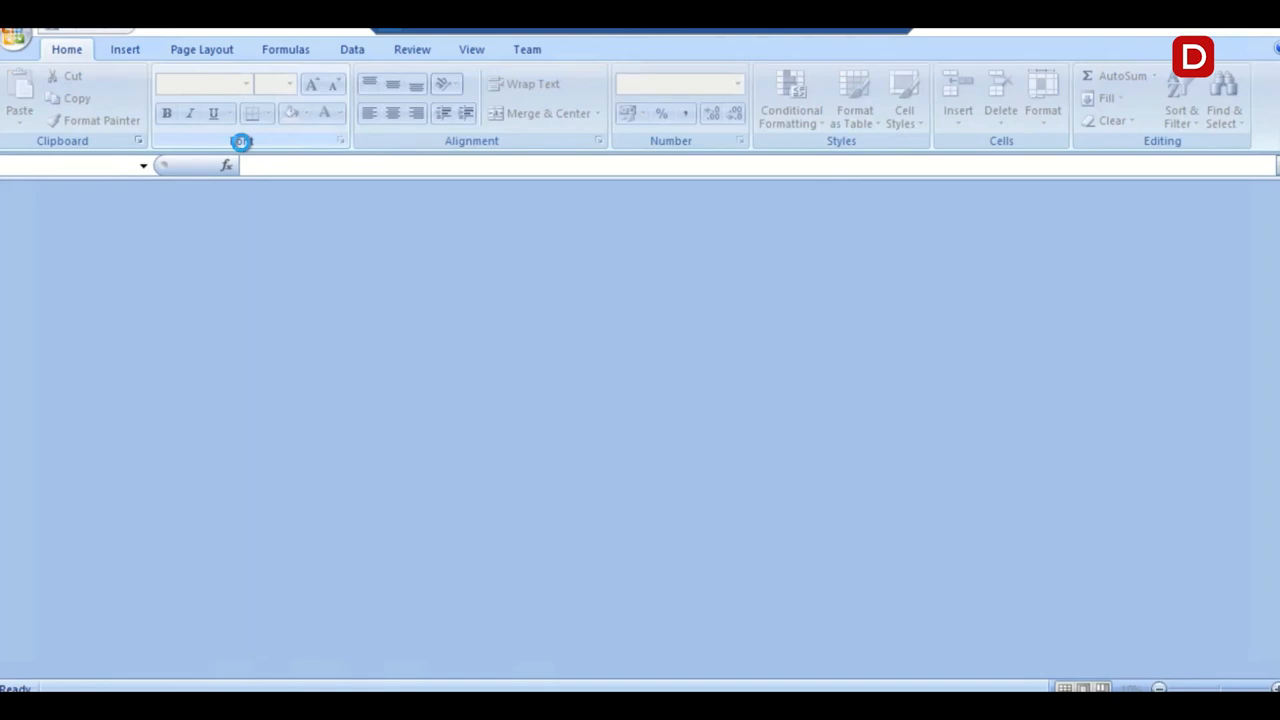
scroll(538, 407, down, 4)
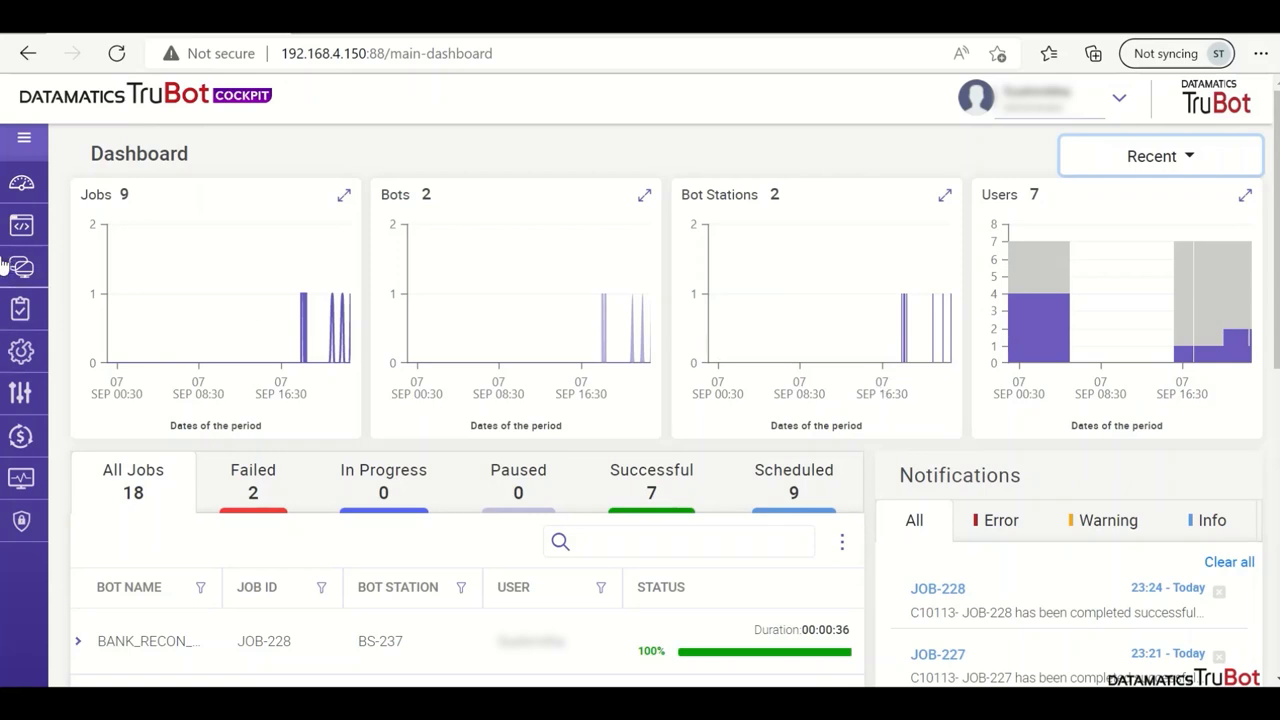
Run bank reconciliation bot BOT-6 from the Bot list, starting job JOB-229.
click(100, 269)
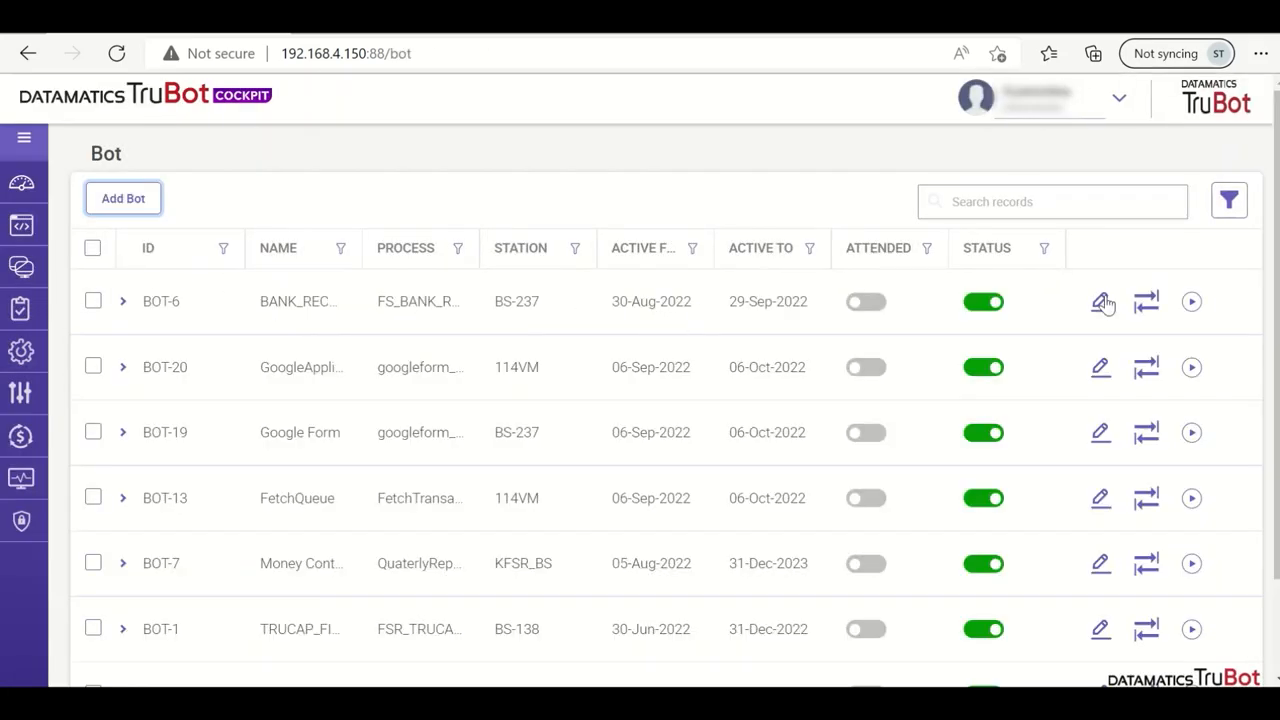
click(1193, 302)
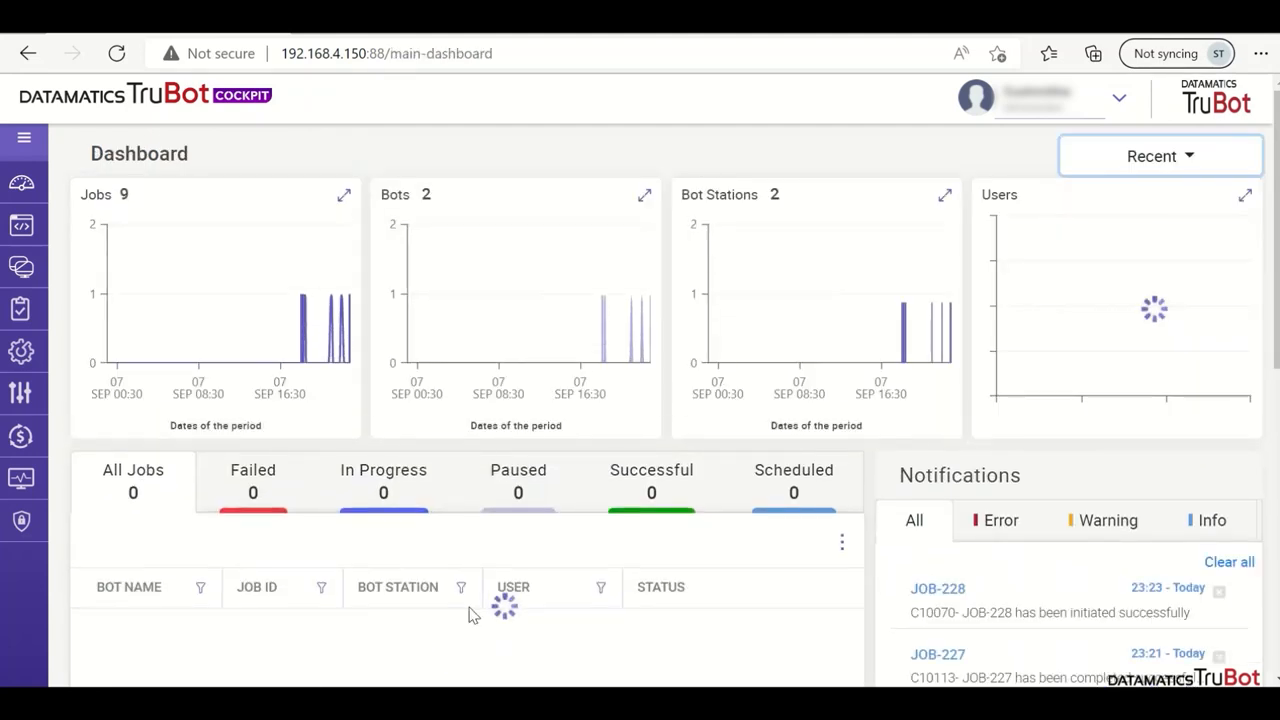
scroll(750, 570, down, 1)
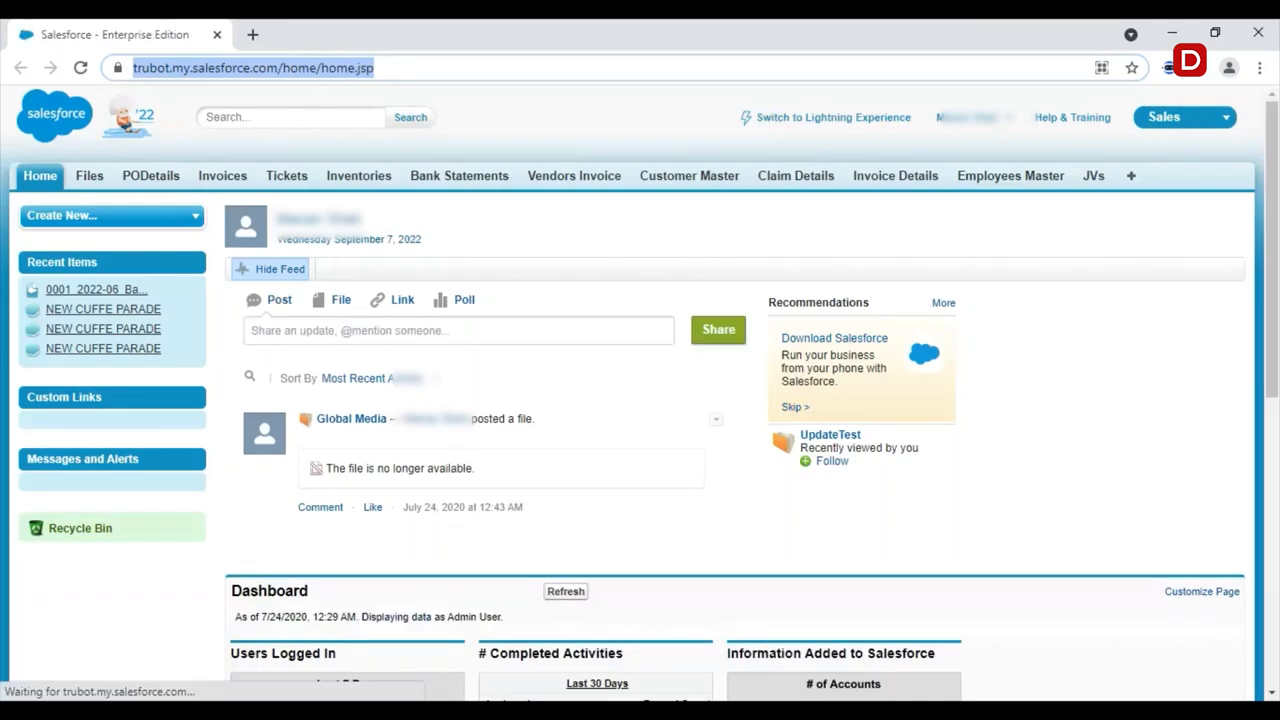
text(Bankrec)
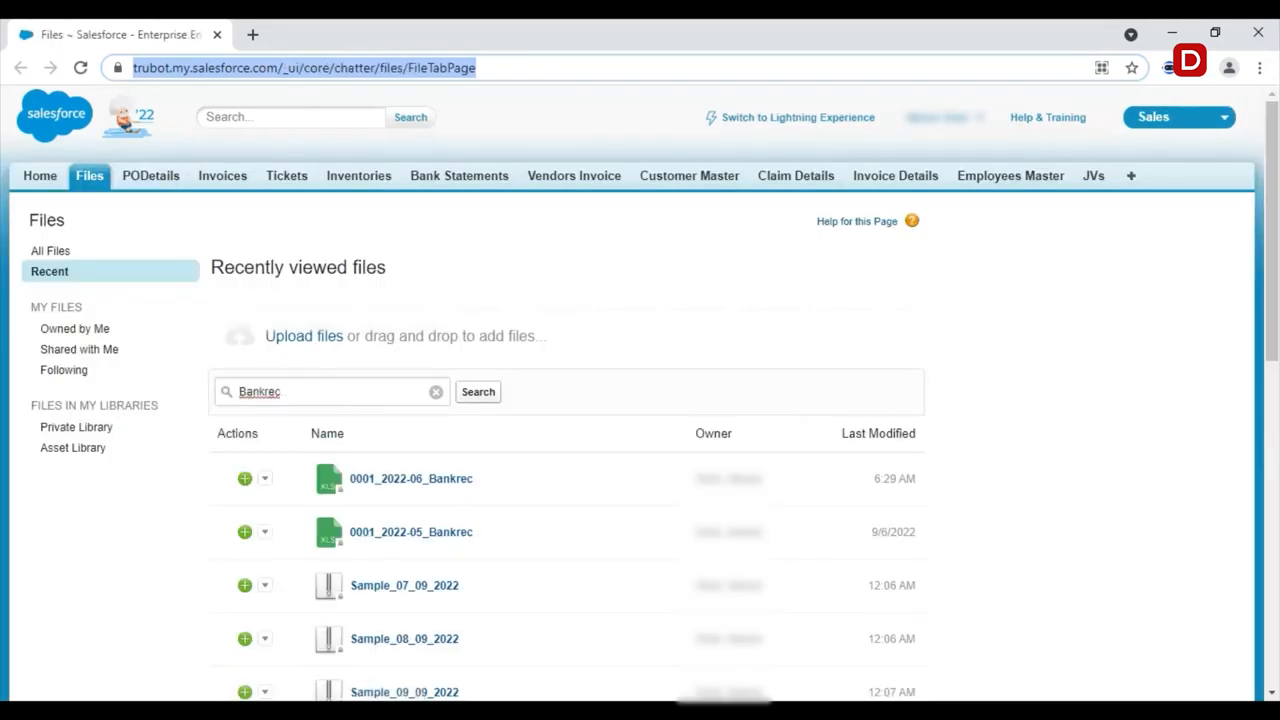
scroll(264, 420, down, 1)
Download 0001_2022-06_Bankrec as xlsx from its file actions menu.
click(264, 393)
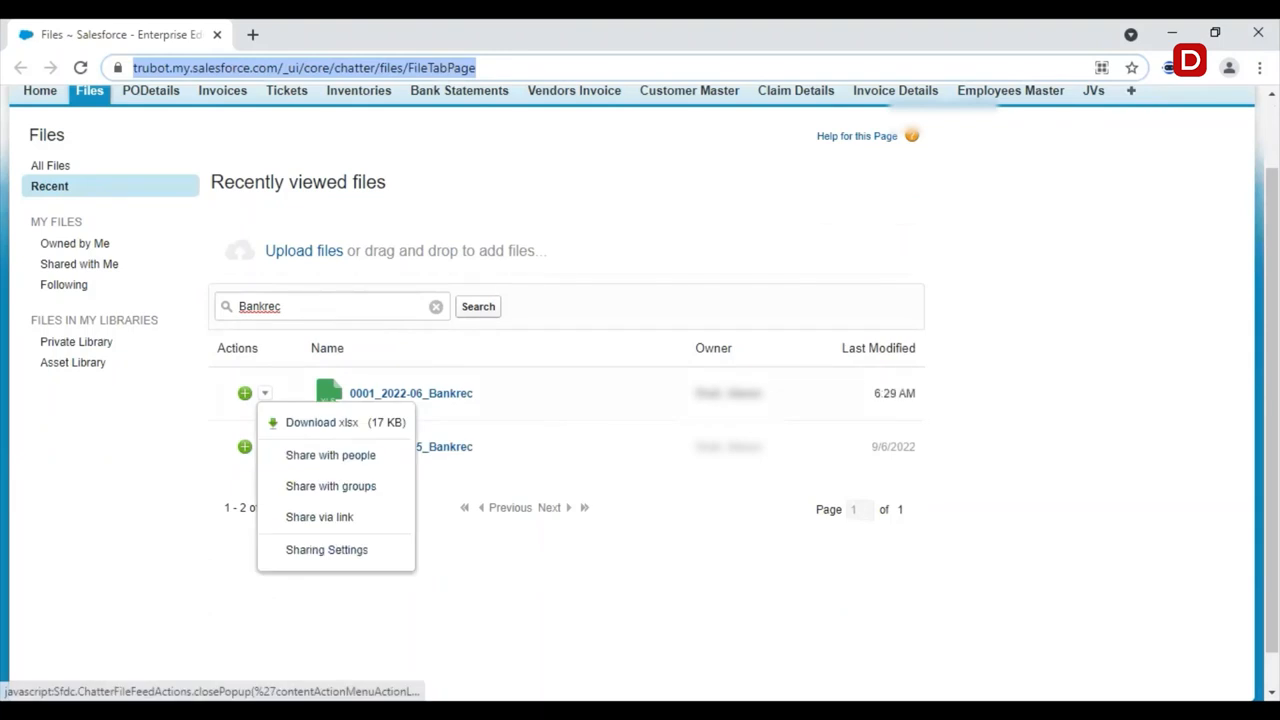
click(322, 422)
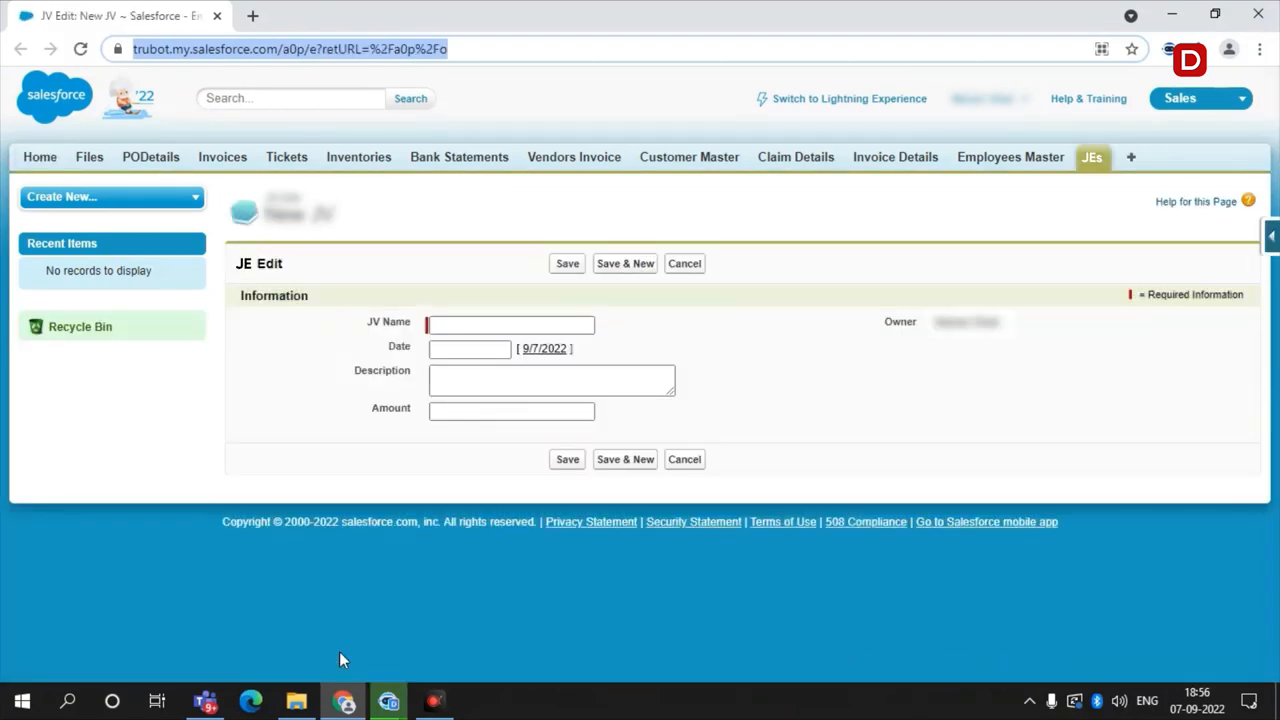
text(NEW CUFFE PARADE)
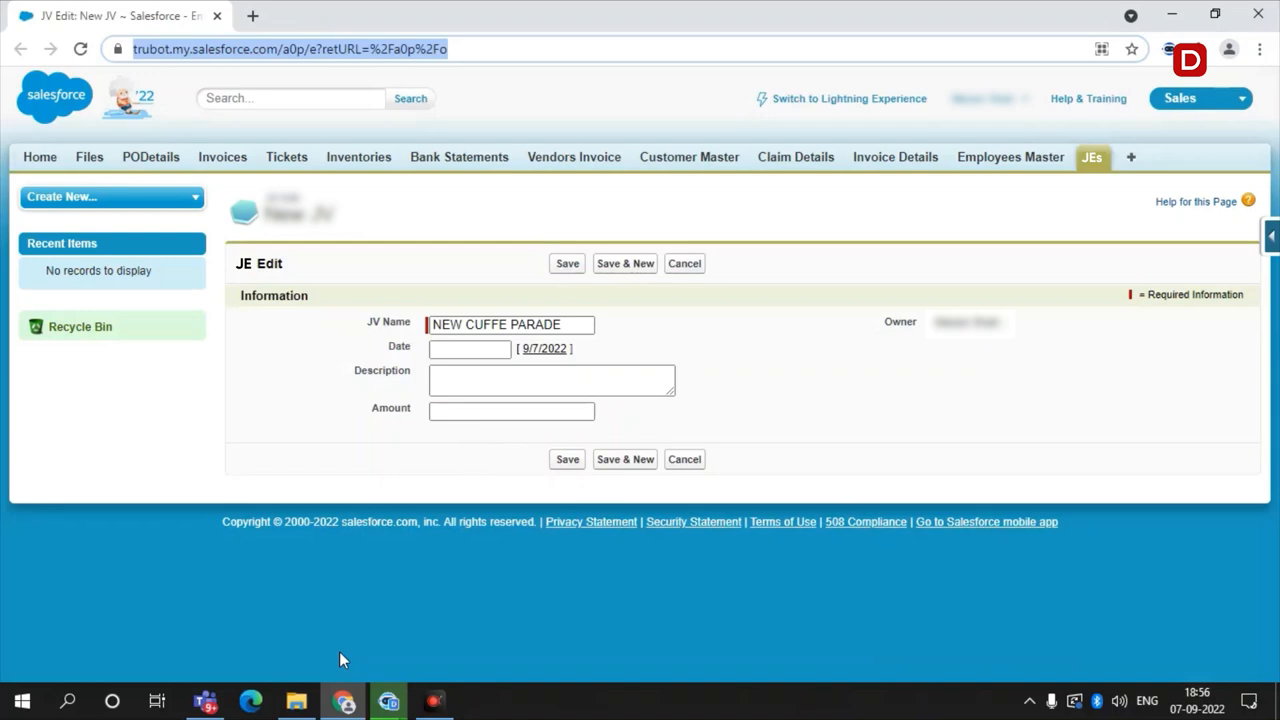
text(06/29/2022)
text(ASSN)
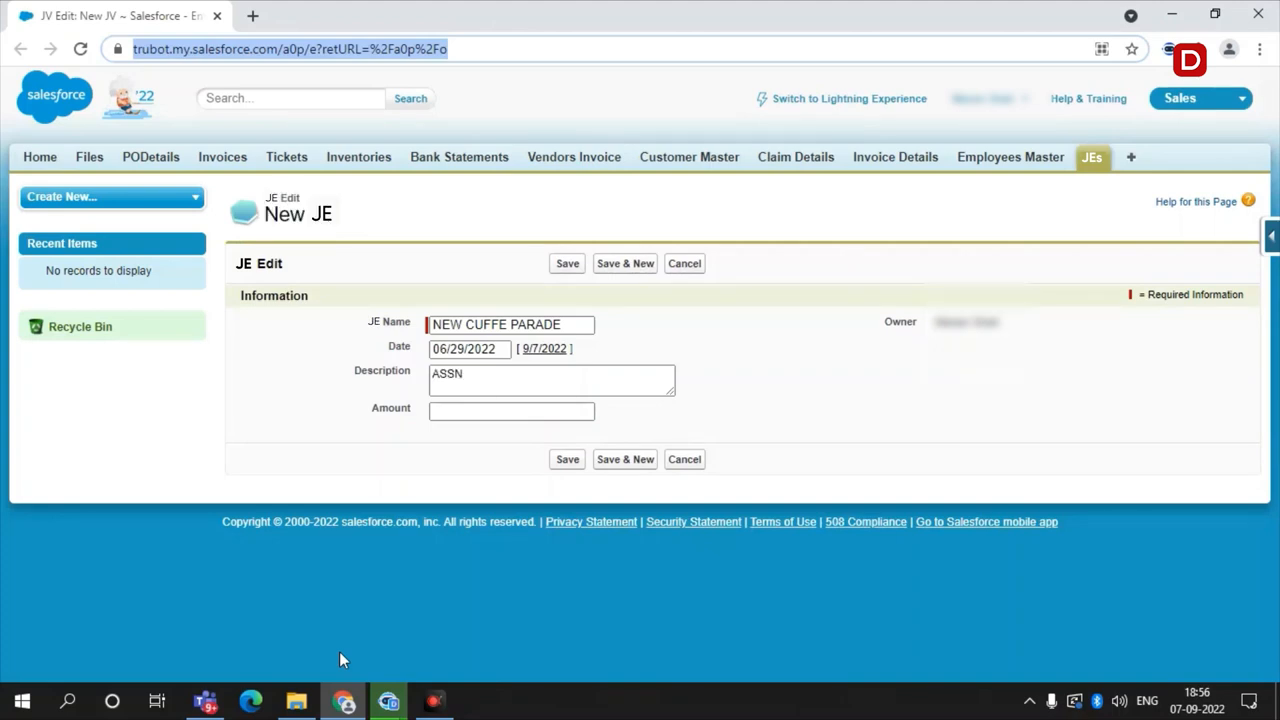
text(175)
Save the ASSN 175 and HORIZON 855 NEW CUFFE PARADE entries, then switch windows.
key(Return)
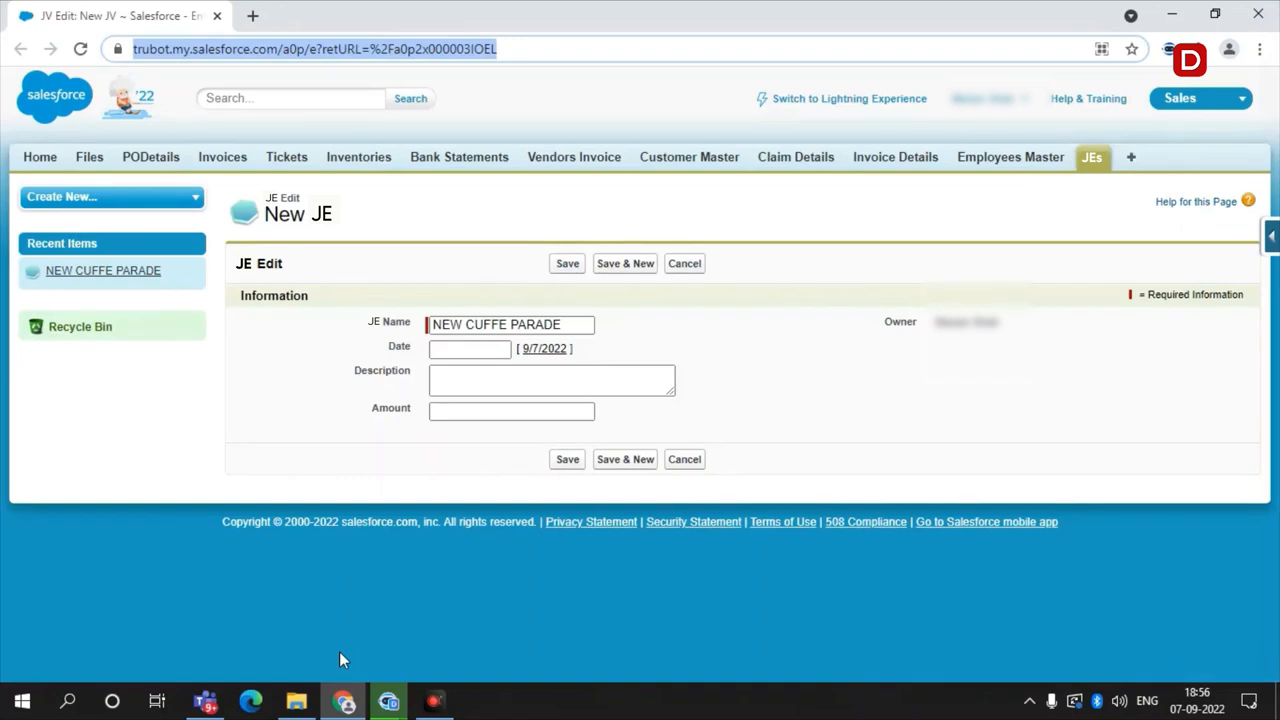
text(06/30/2022)
text(HORIZON)
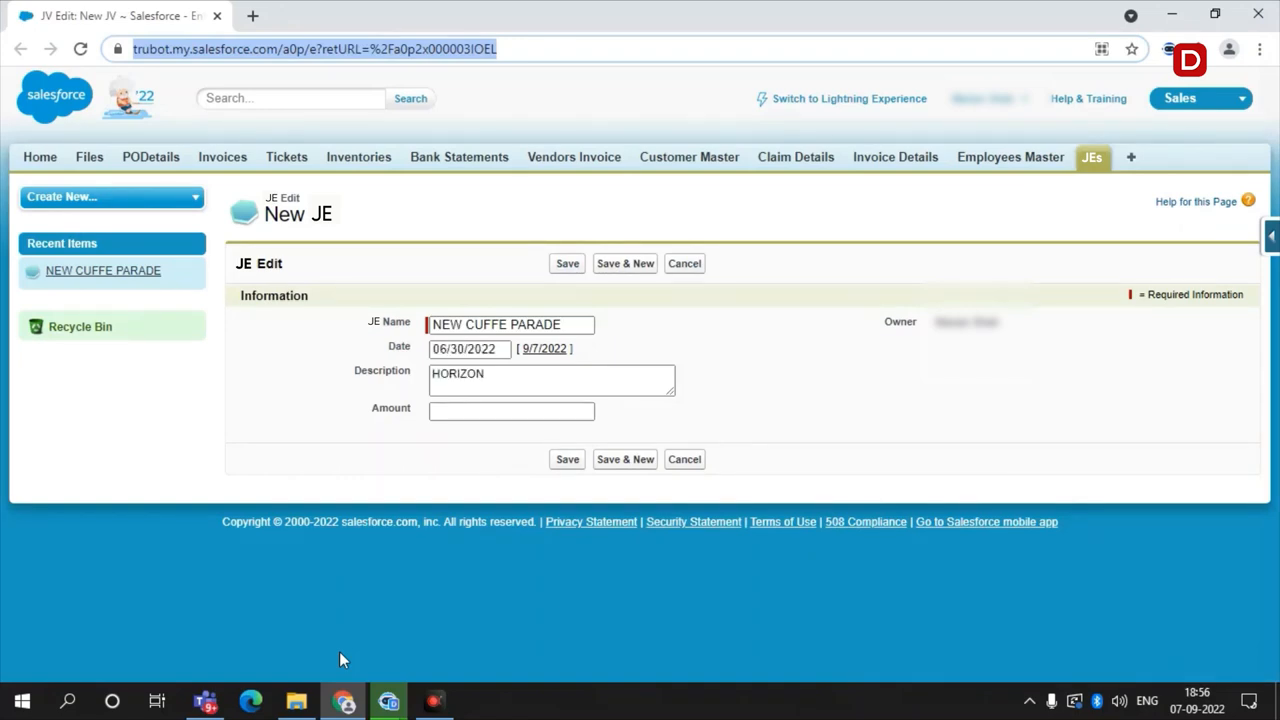
text(855)
key(Return)
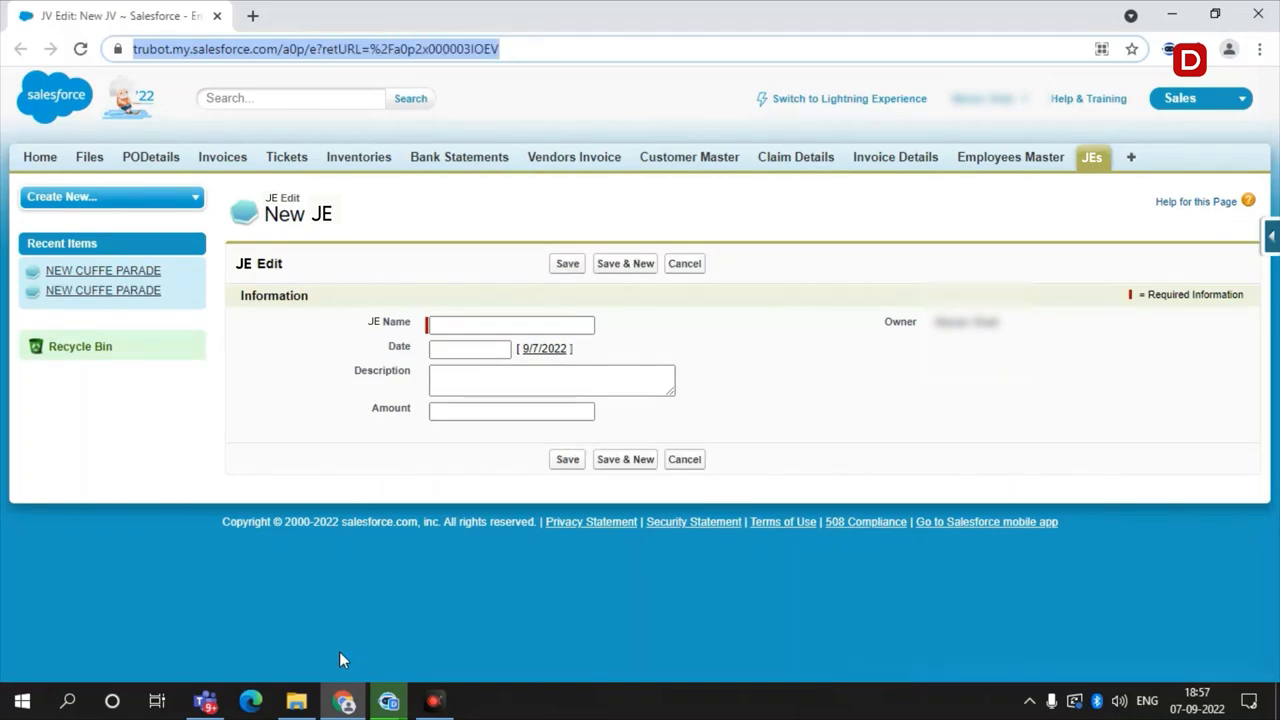
text(06/30/2022)
key(alt+Tab)
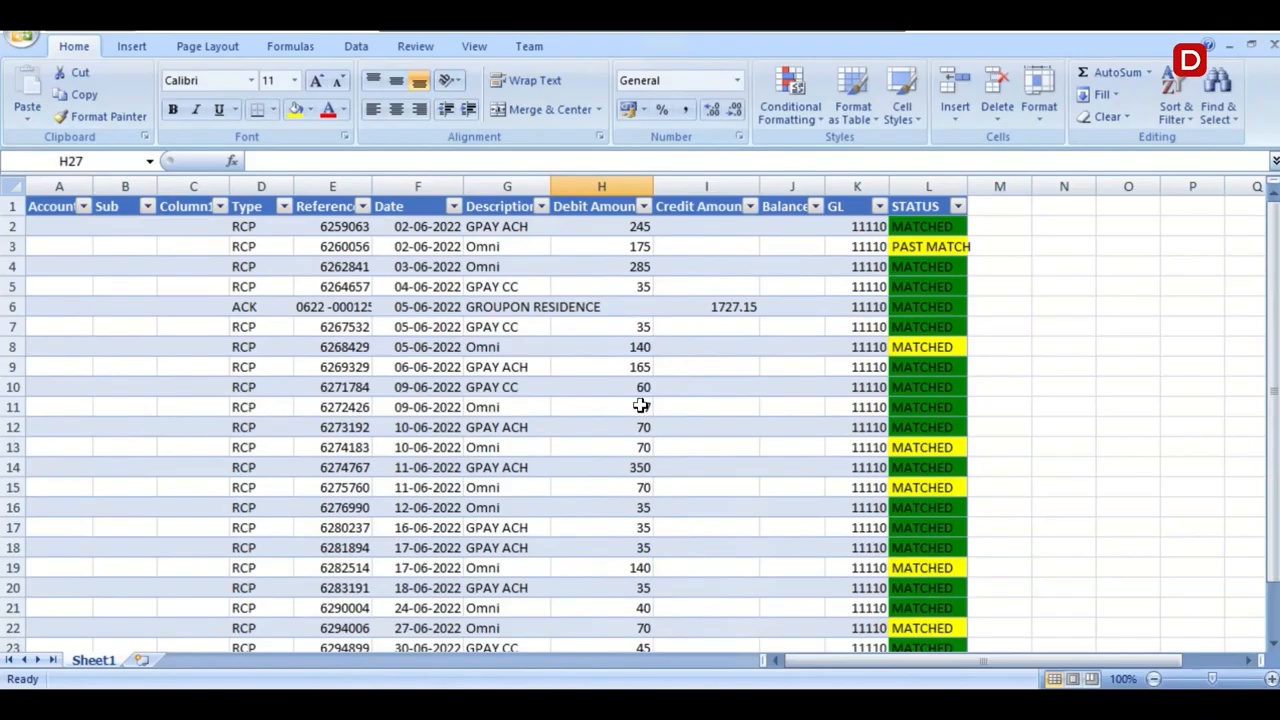
mouse_move(388, 701)
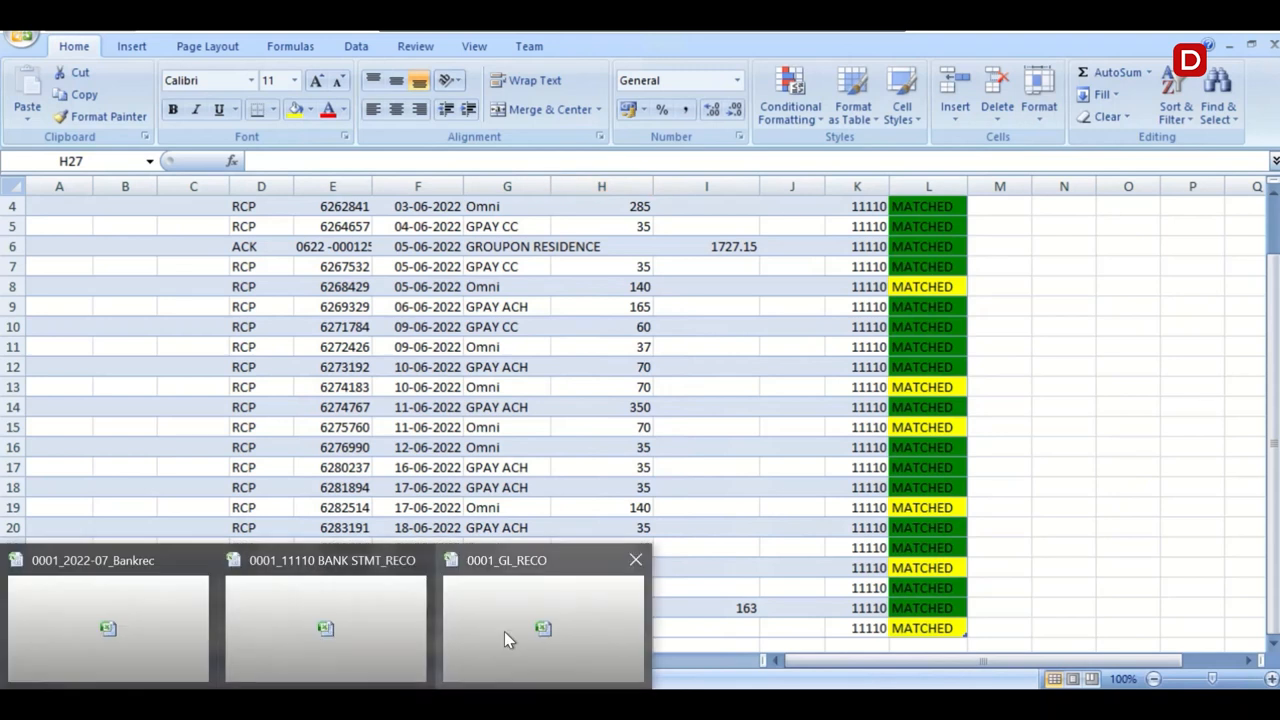
Bring the Jul_2022 reconciliation workbook forward, showing both balances at 12,927.88.
click(508, 634)
scroll(879, 399, up, 4)
scroll(879, 399, up, 2)
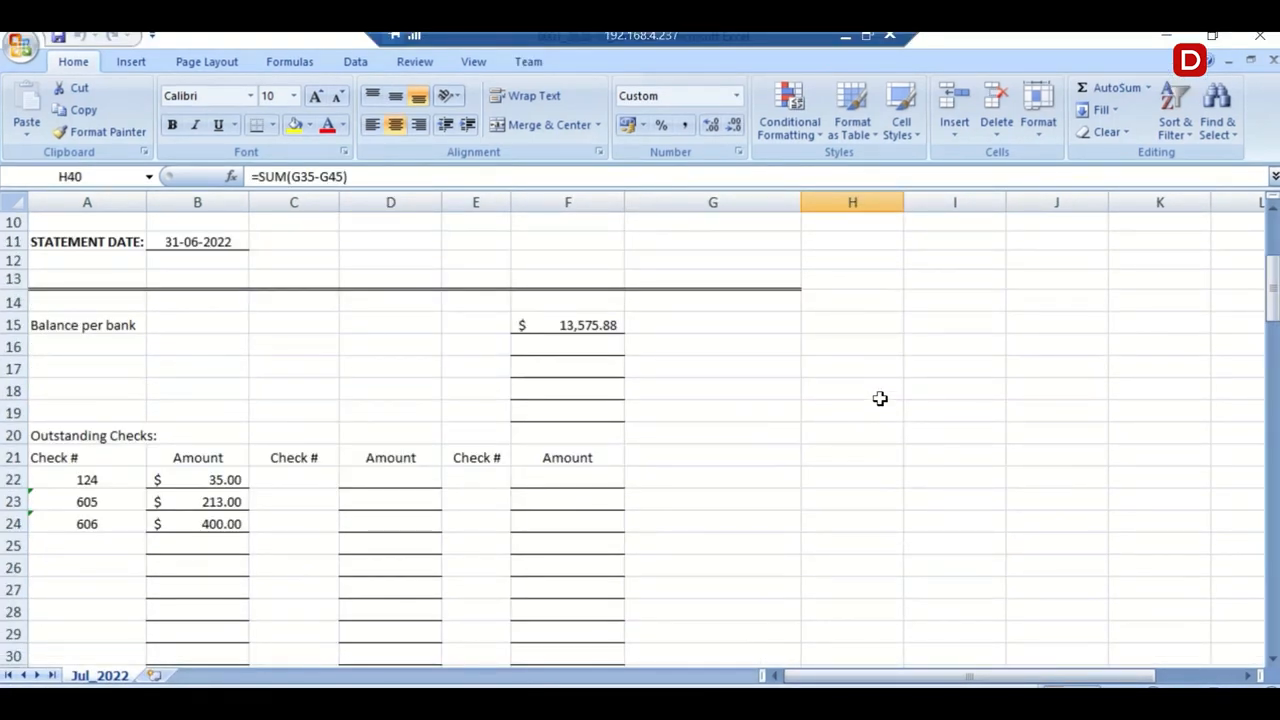
scroll(807, 475, up, 2)
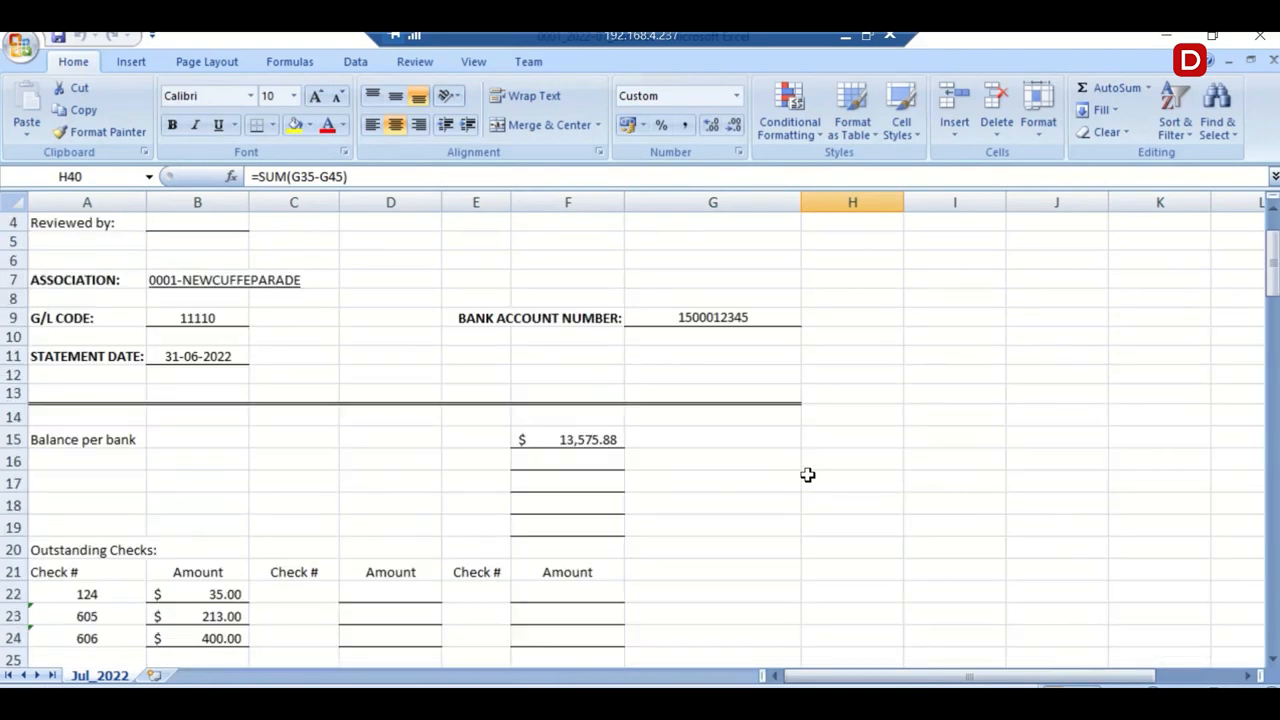
scroll(807, 475, down, 2)
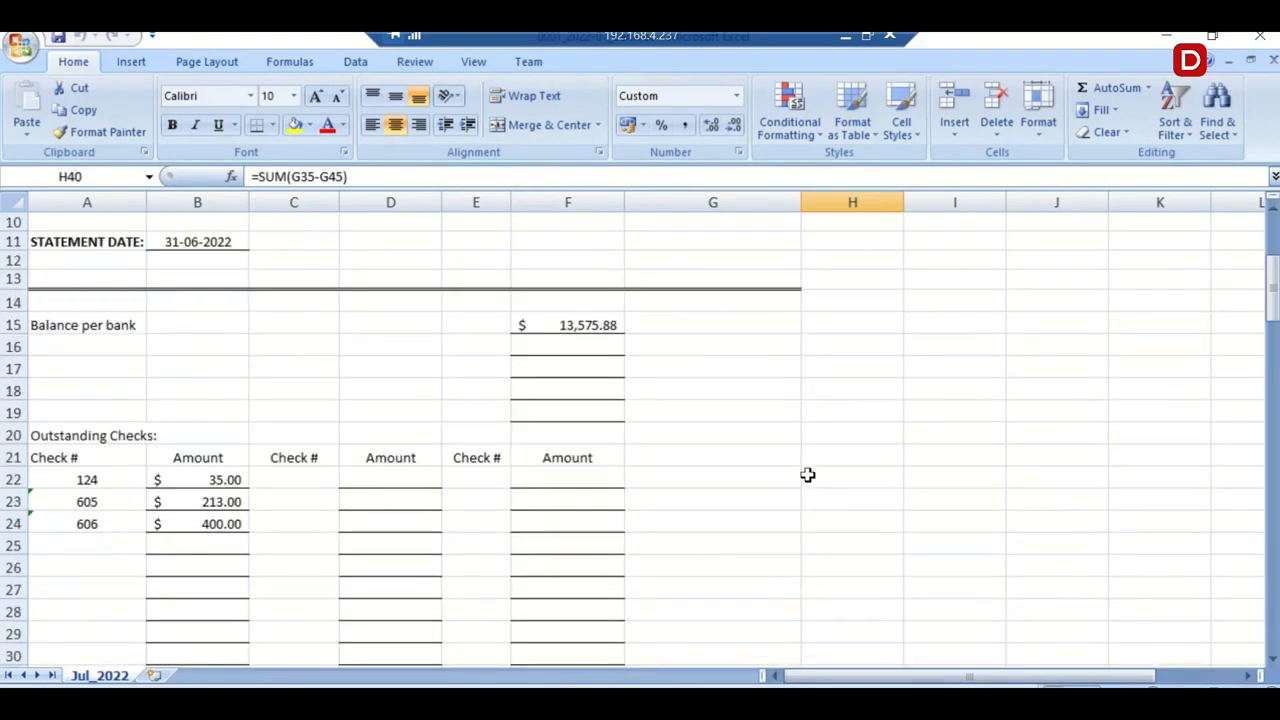
scroll(790, 466, down, 1)
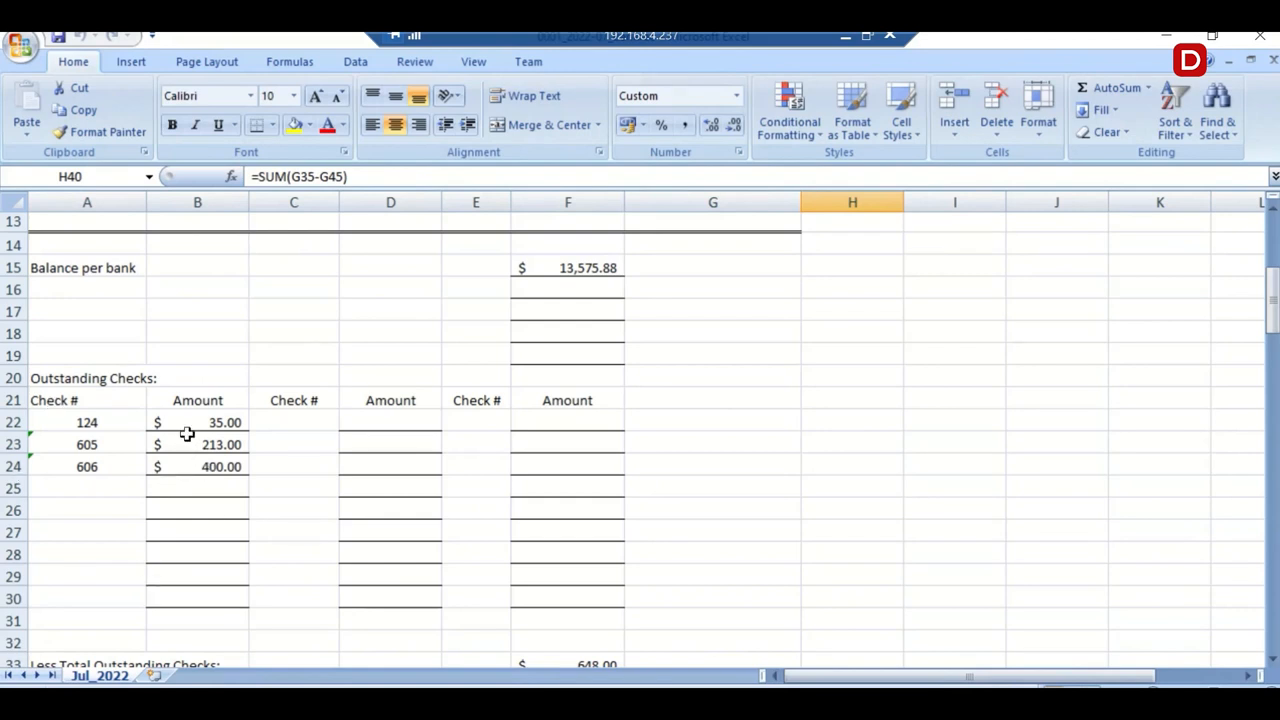
scroll(420, 455, down, 1)
scroll(510, 425, down, 1)
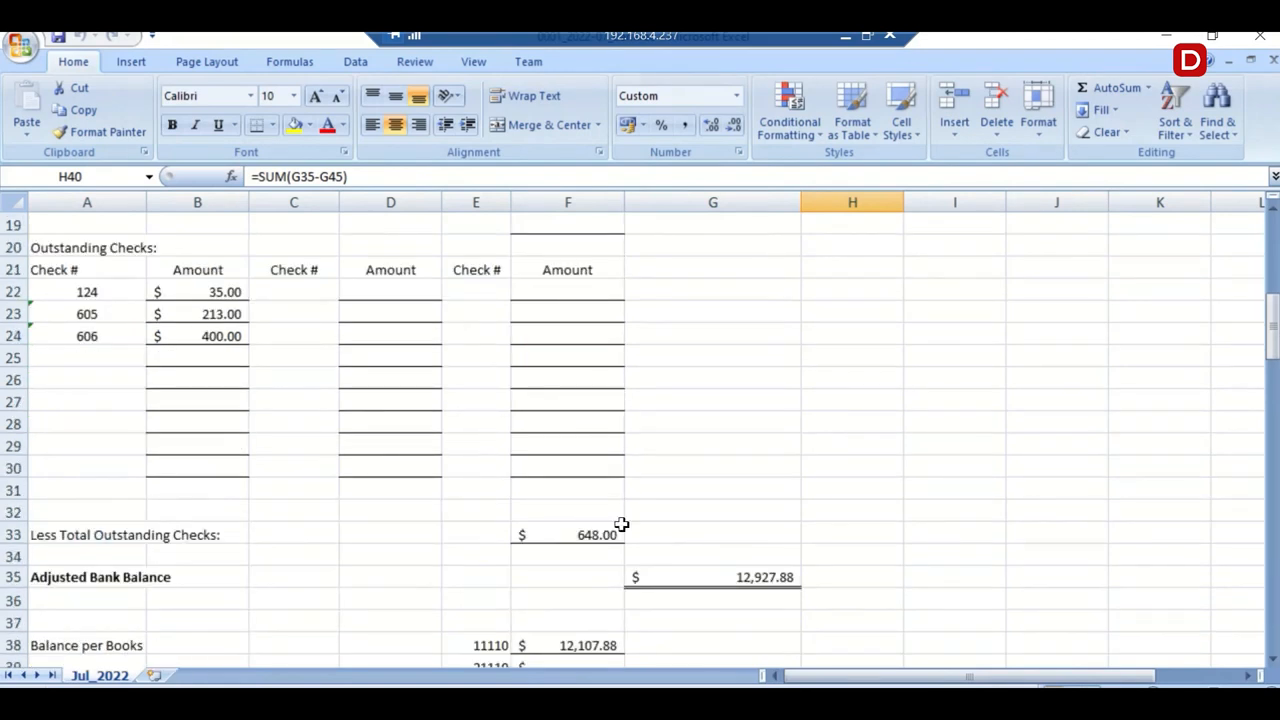
scroll(627, 467, up, 1)
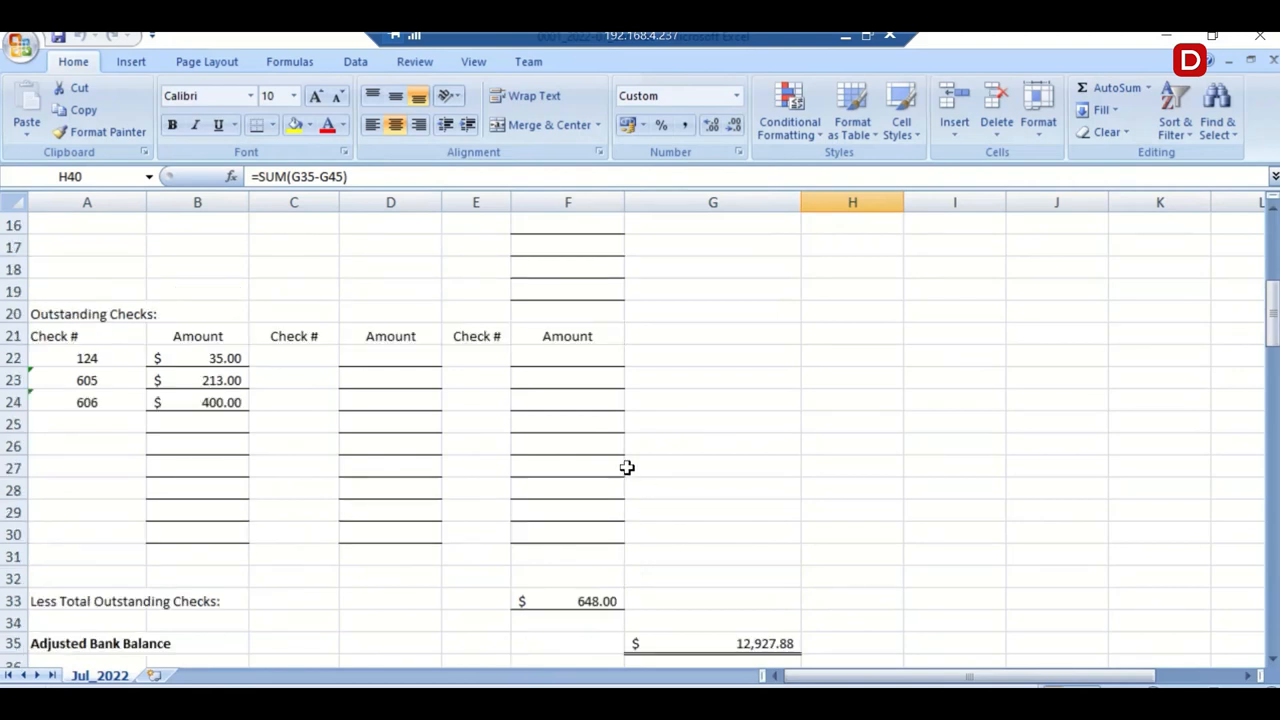
scroll(627, 467, down, 1)
scroll(627, 467, up, 3)
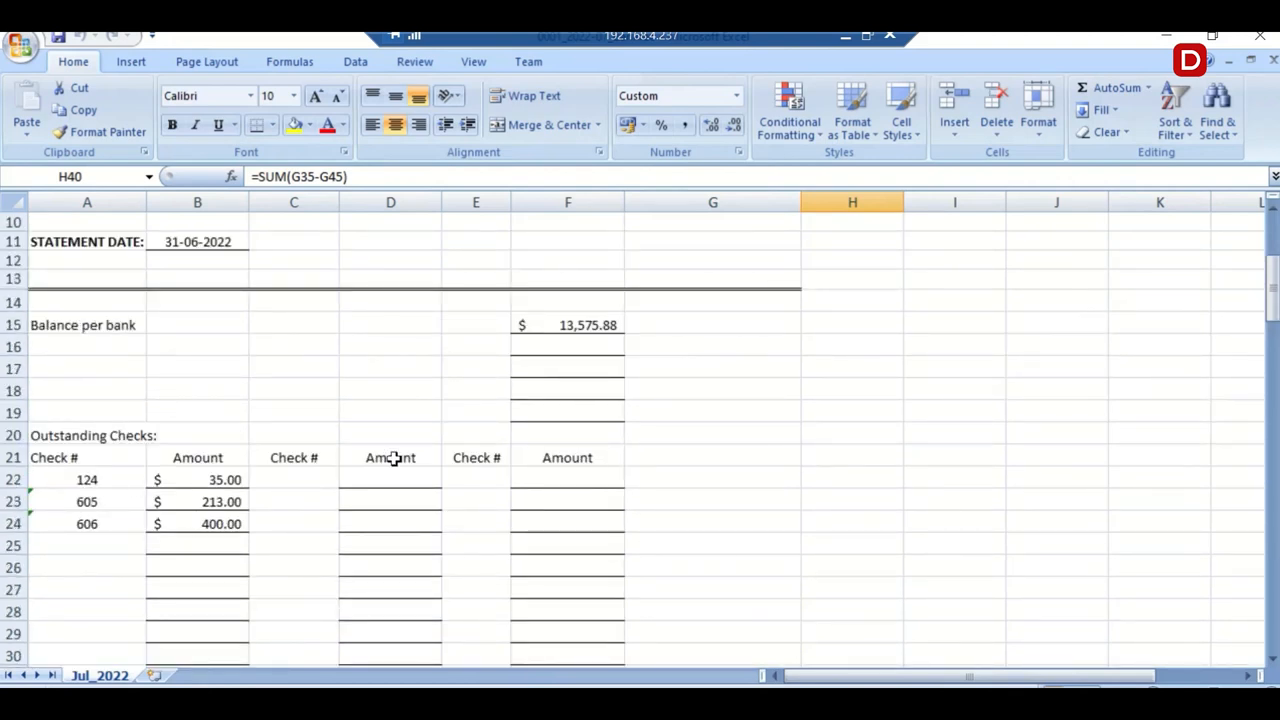
scroll(395, 457, down, 3)
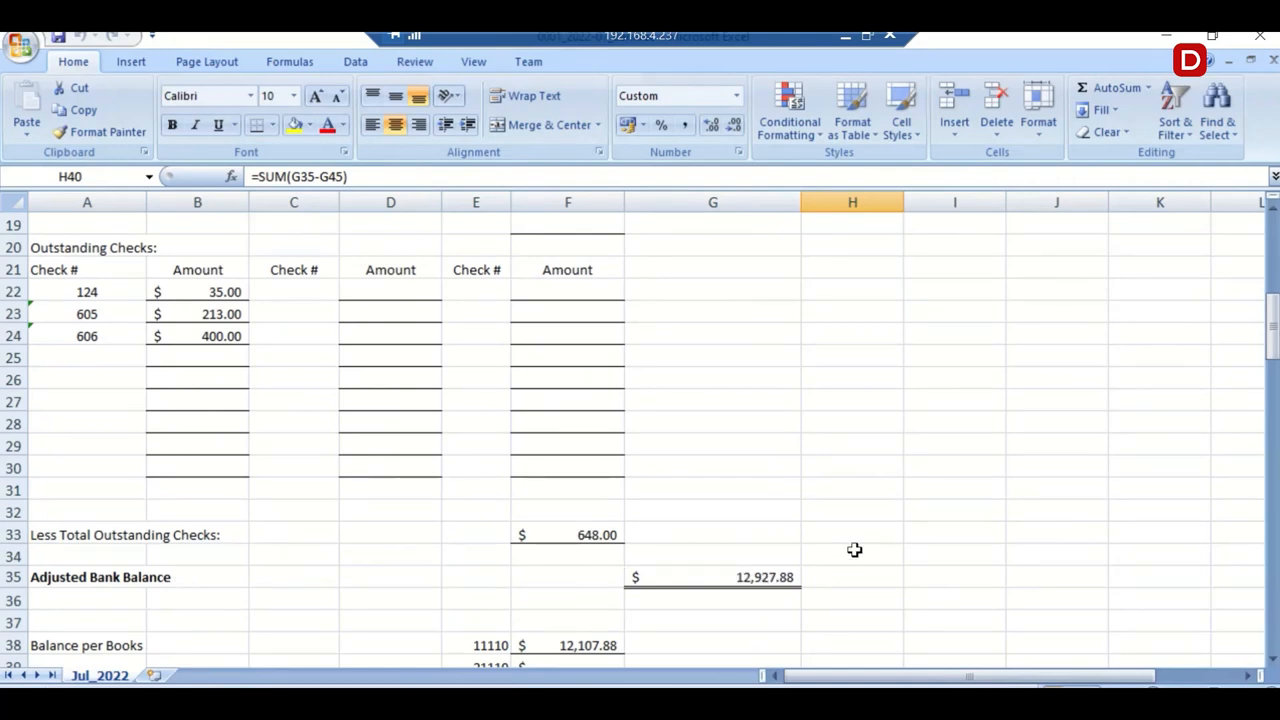
scroll(854, 549, down, 1)
scroll(854, 549, down, 1)
scroll(854, 545, down, 1)
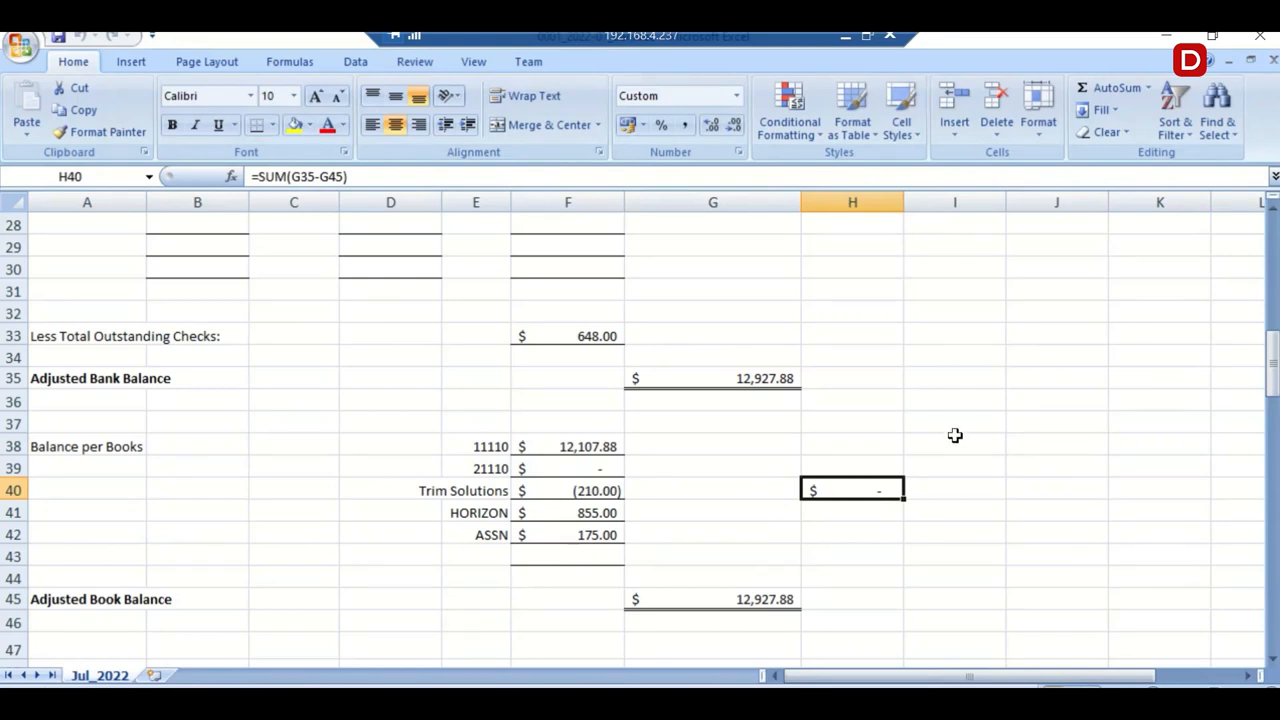
scroll(957, 432, up, 1)
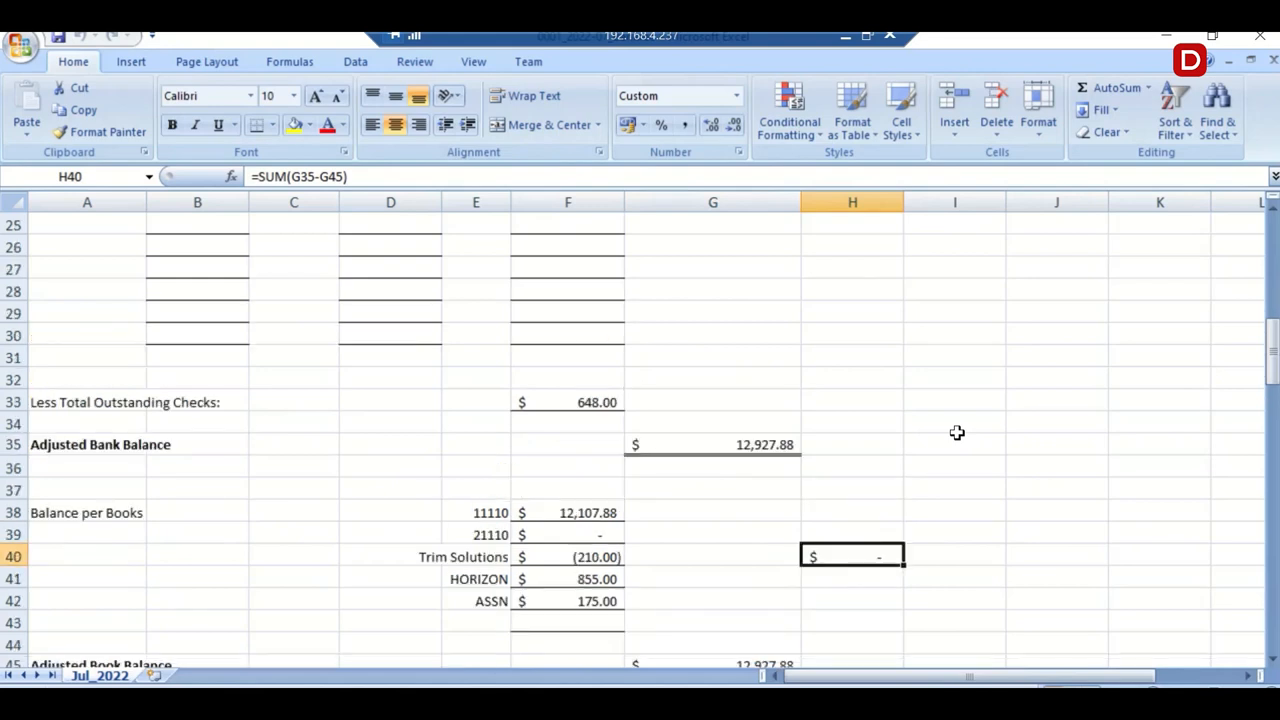
scroll(957, 432, up, 1)
scroll(957, 432, up, 1)
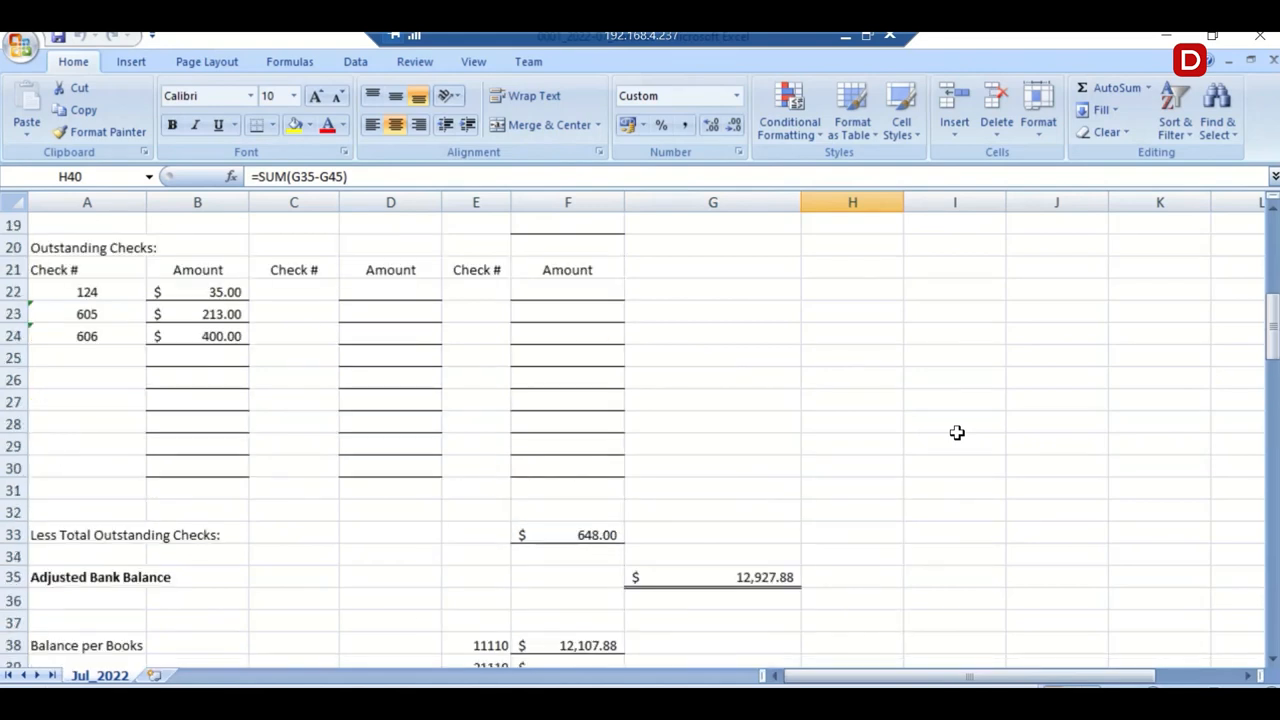
scroll(955, 425, up, 1)
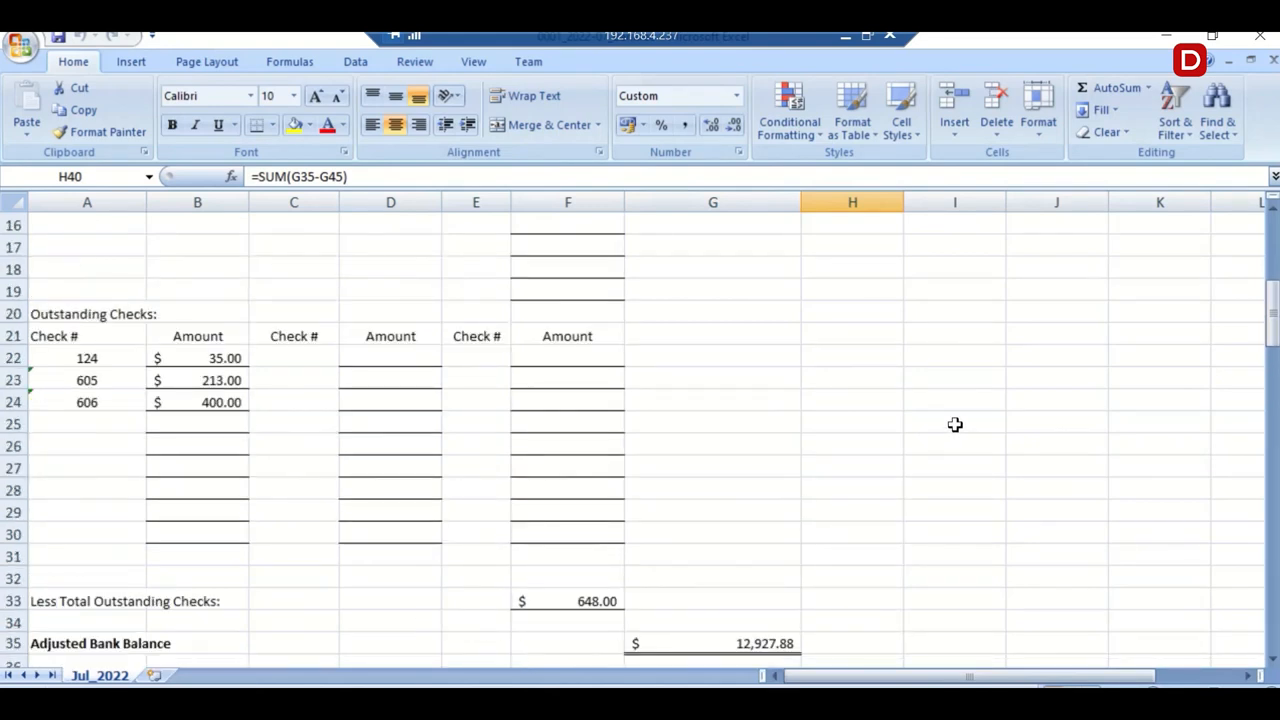
scroll(955, 425, up, 1)
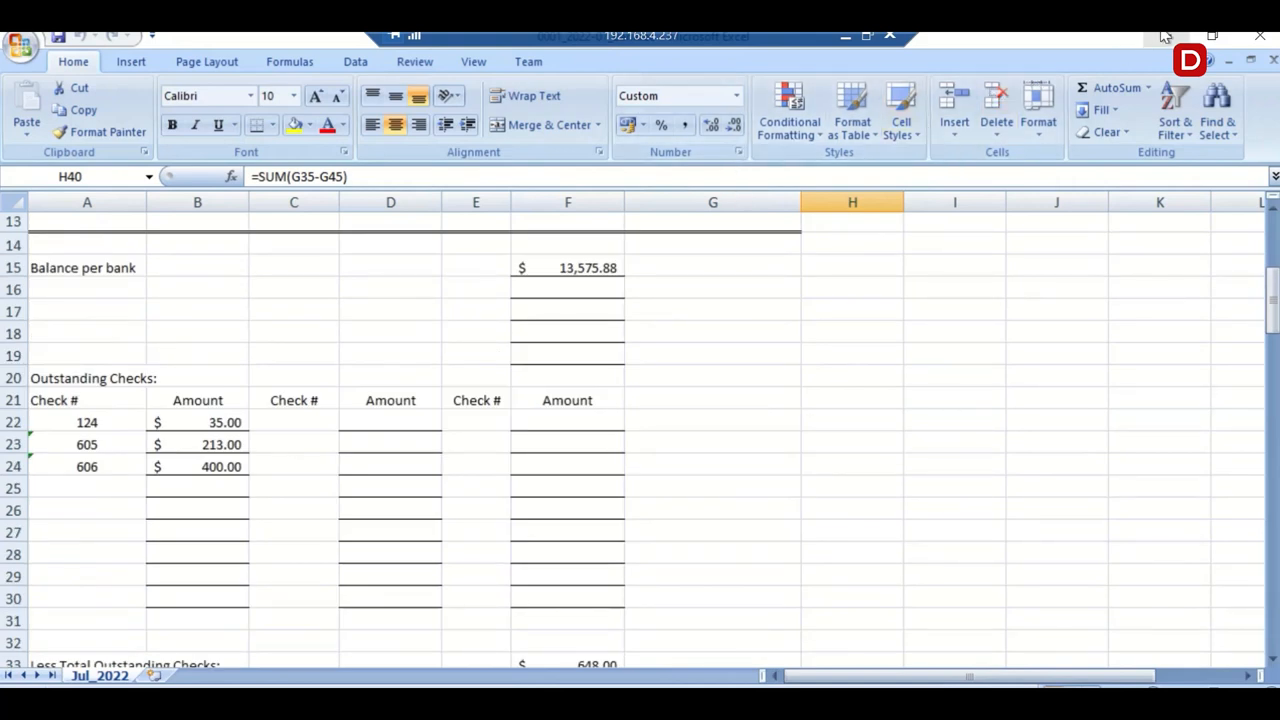